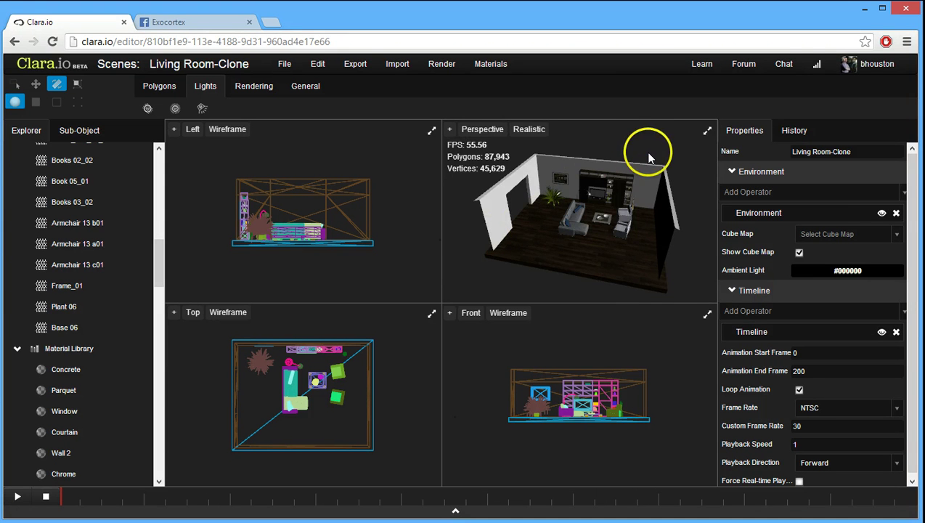
# Step: Add a spotlight to the living room scene
pyautogui.moveTo(649, 153); pyautogui.dragTo(660, 176)
pyautogui.moveTo(660, 178); pyautogui.dragTo(664, 150, button='right')
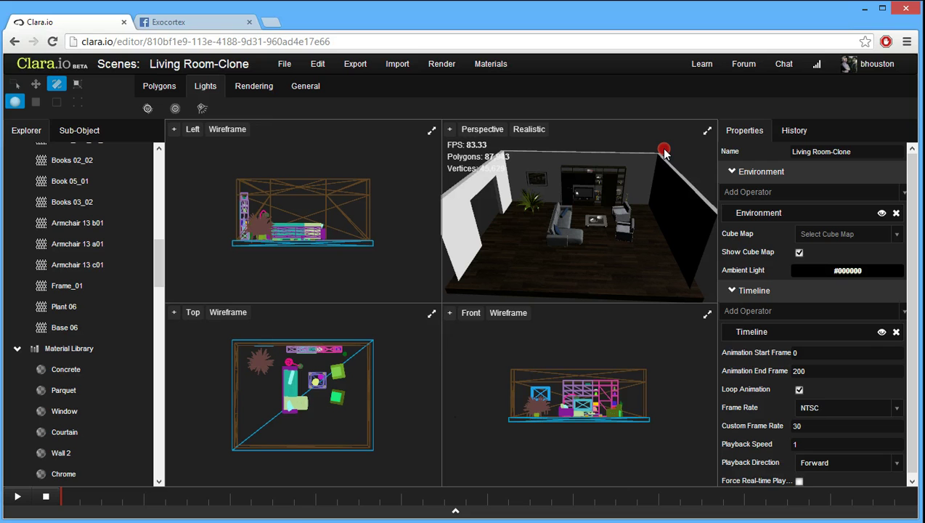
pyautogui.click(203, 110)
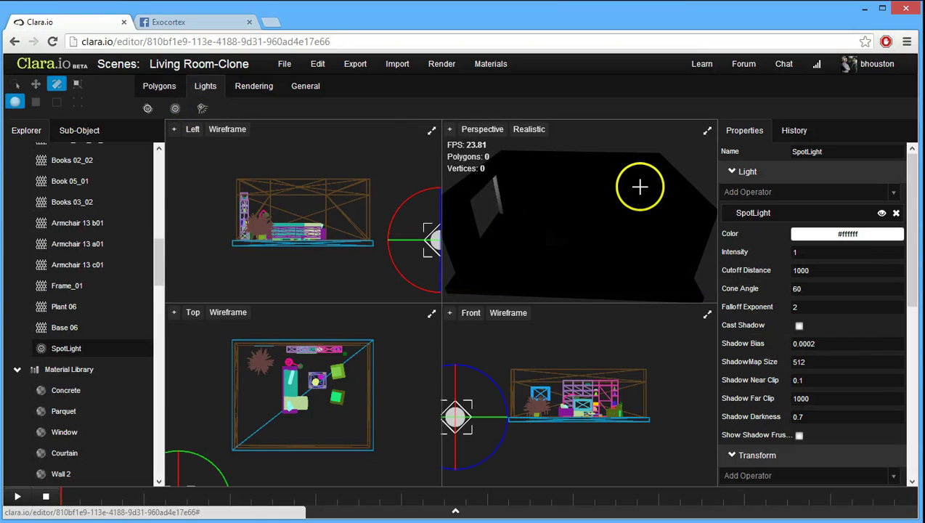
# Step: Move the spotlight from outside the house to a position above the living room
pyautogui.scroll(-5, 636, 185)
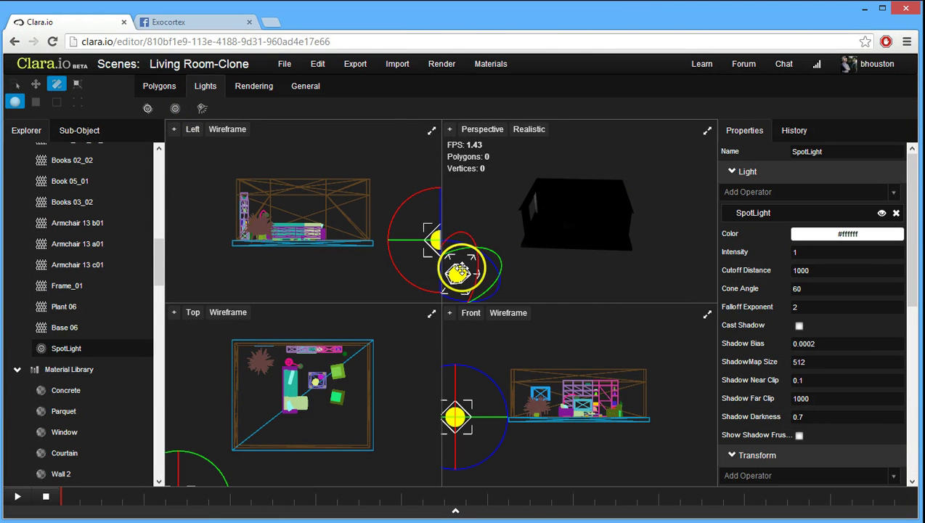
pyautogui.scroll(-1, 416, 372)
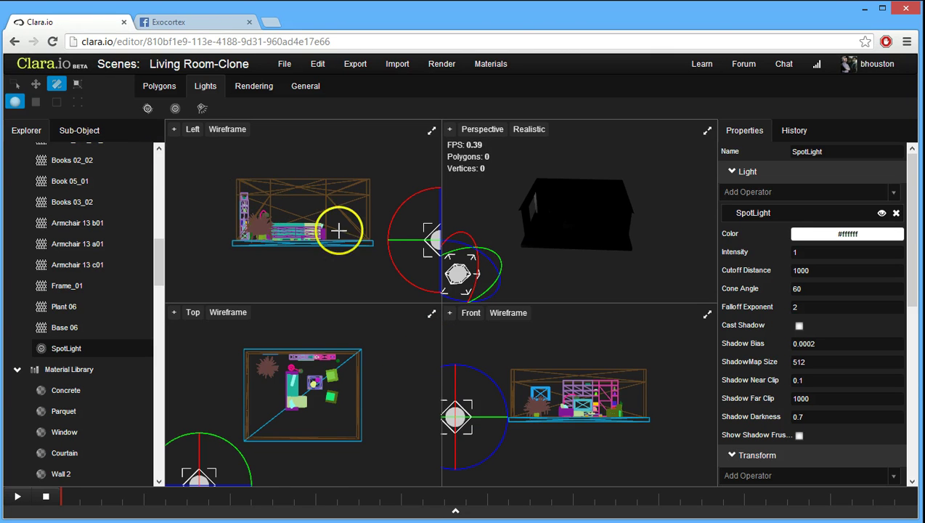
pyautogui.click(385, 236)
pyautogui.press('w')
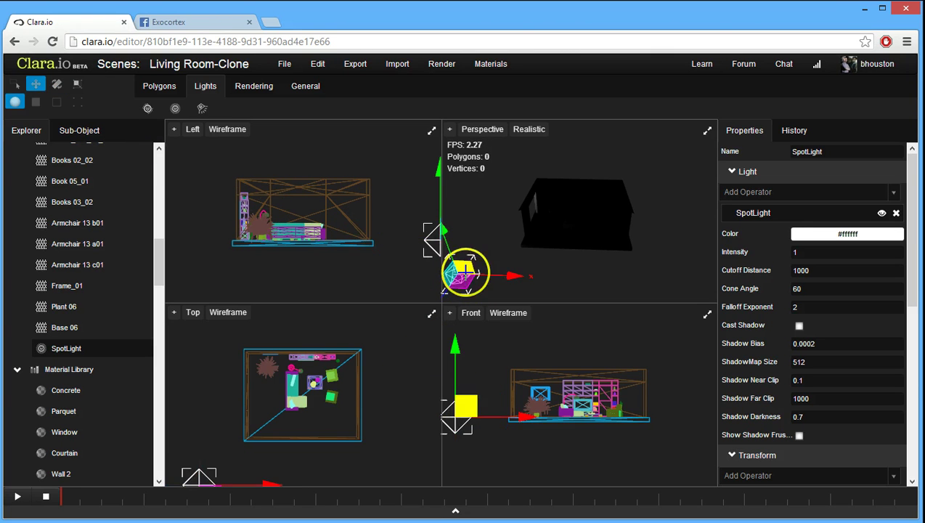
pyautogui.moveTo(457, 273); pyautogui.dragTo(585, 272)
pyautogui.moveTo(573, 240); pyautogui.dragTo(571, 176)
pyautogui.scroll(-2, 331, 447)
pyautogui.moveTo(320, 461); pyautogui.dragTo(340, 404)
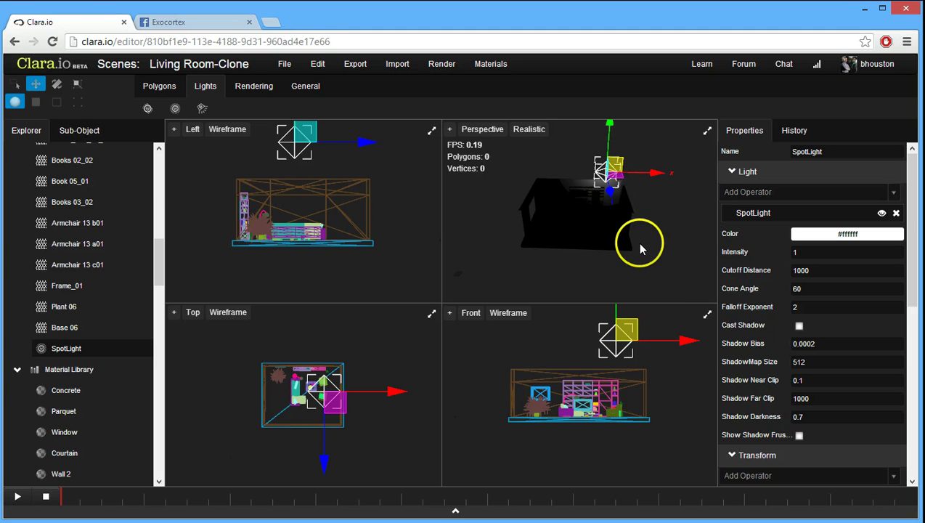
# Step: Enable shadow casting and the shadow frustum display for the spotlight, and set its cone angle to 53
pyautogui.click(799, 326)
pyautogui.click(799, 435)
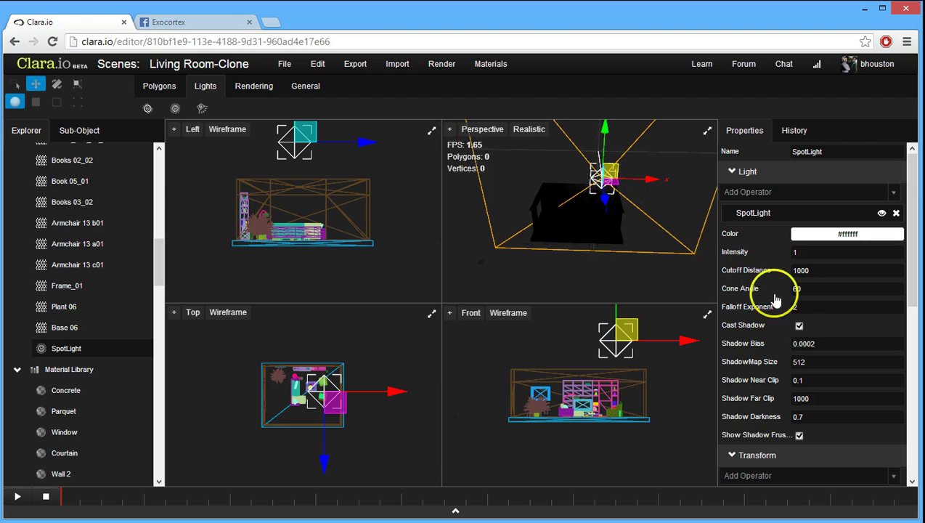
pyautogui.doubleClick(818, 289)
pyautogui.write('53')
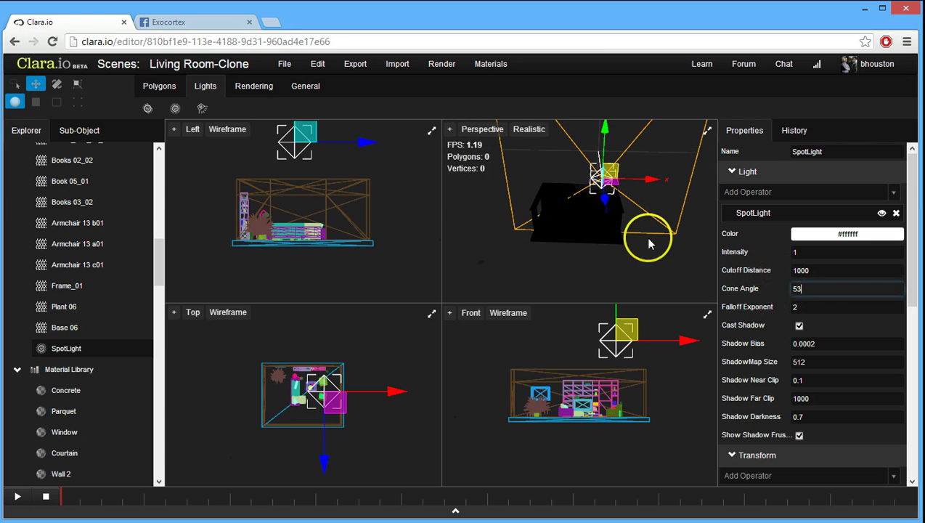
# Step: Rotate the spotlight so its cone points down into the living room
pyautogui.click(57, 86)
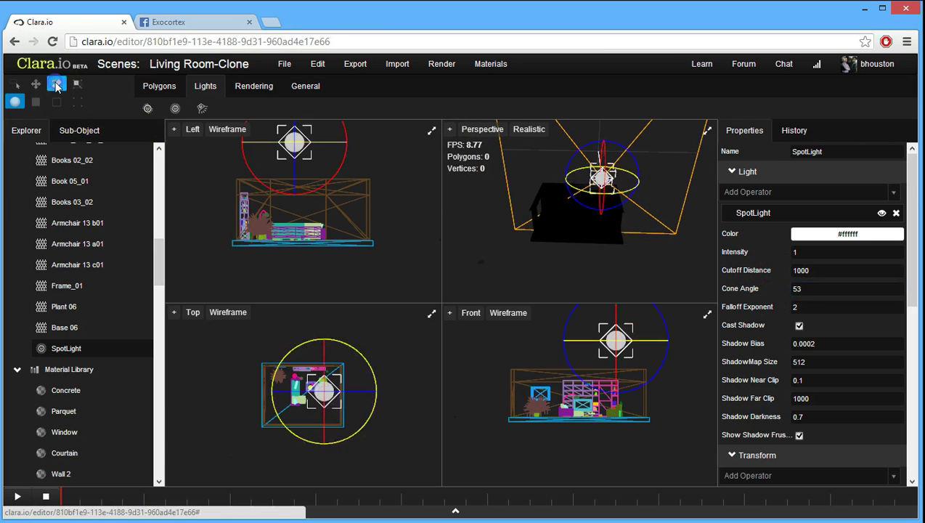
pyautogui.moveTo(622, 195); pyautogui.dragTo(668, 231)
pyautogui.moveTo(603, 168); pyautogui.dragTo(566, 9)
pyautogui.moveTo(574, 44); pyautogui.dragTo(520, 90)
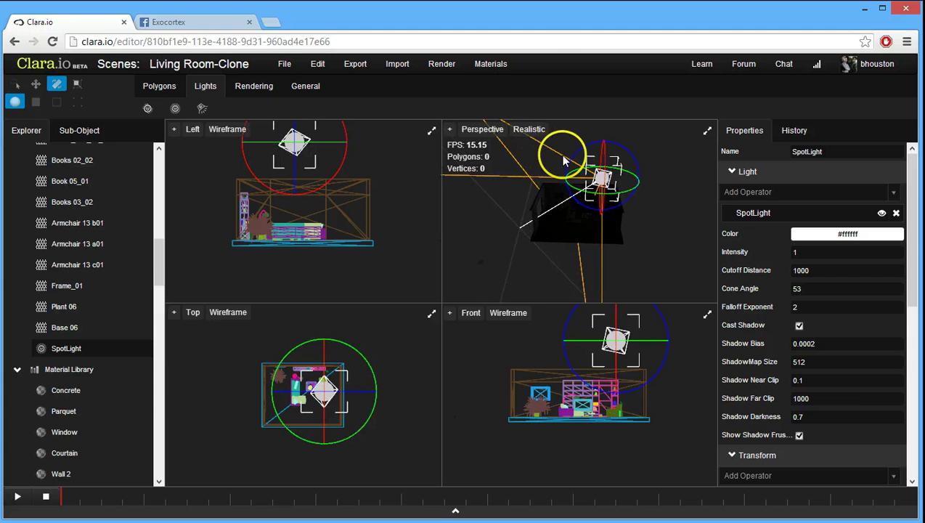
pyautogui.moveTo(564, 160); pyautogui.dragTo(606, 120)
pyautogui.moveTo(609, 162); pyautogui.dragTo(621, 189)
pyautogui.scroll(2, 621, 189)
# Step: Set the spotlight's cone angle to 47 and turn off its shadow frustum display and shadow casting
pyautogui.click(794, 288)
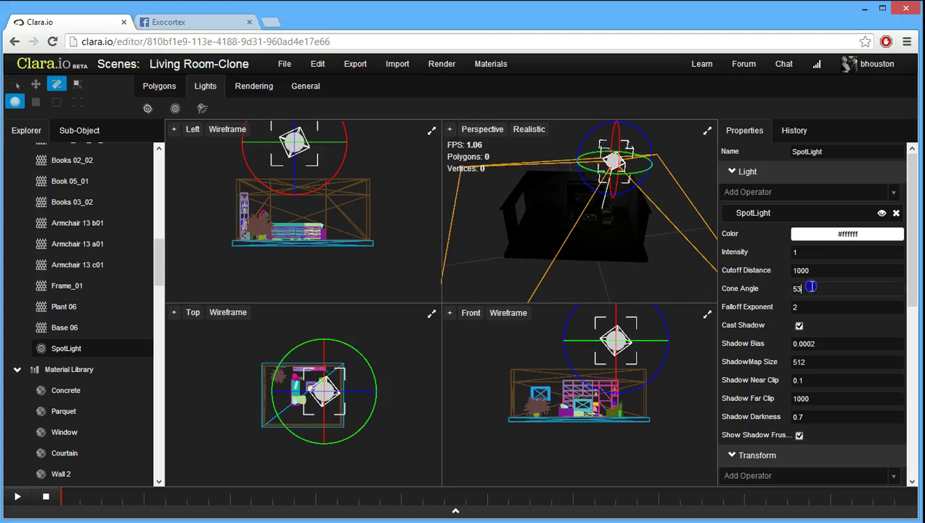
pyautogui.moveTo(811, 286)
pyautogui.mouseDown()
pyautogui.moveTo(812, 298)
pyautogui.moveTo(812, 290)
pyautogui.mouseUp()
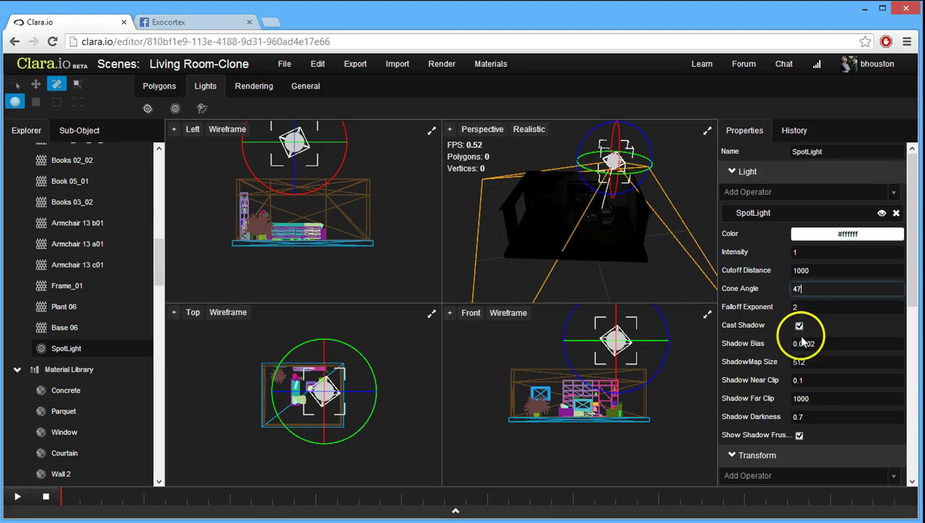
pyautogui.click(798, 435)
pyautogui.click(799, 326)
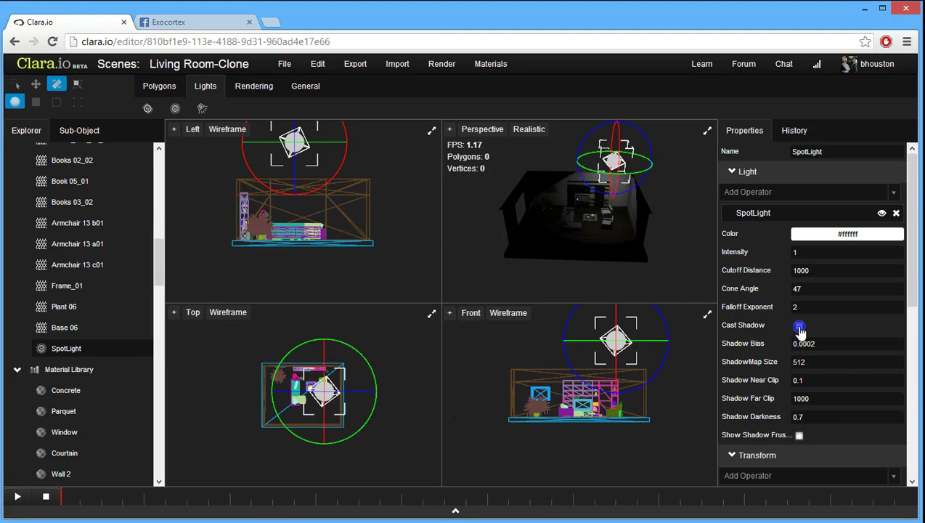
# Step: Move the spotlight horizontally toward the front and centre of the room, keeping its height
pyautogui.scroll(2, 708, 277)
pyautogui.scroll(2, 708, 277)
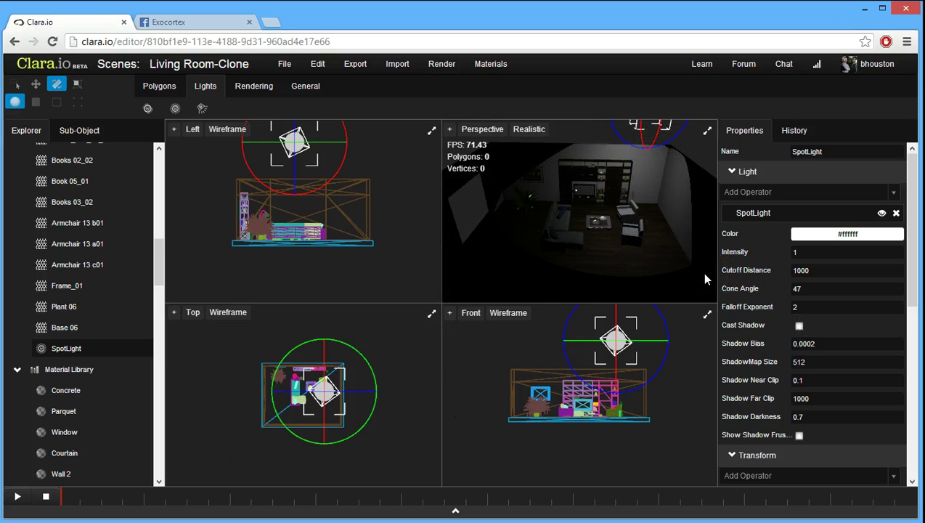
pyautogui.scroll(-3, 665, 172)
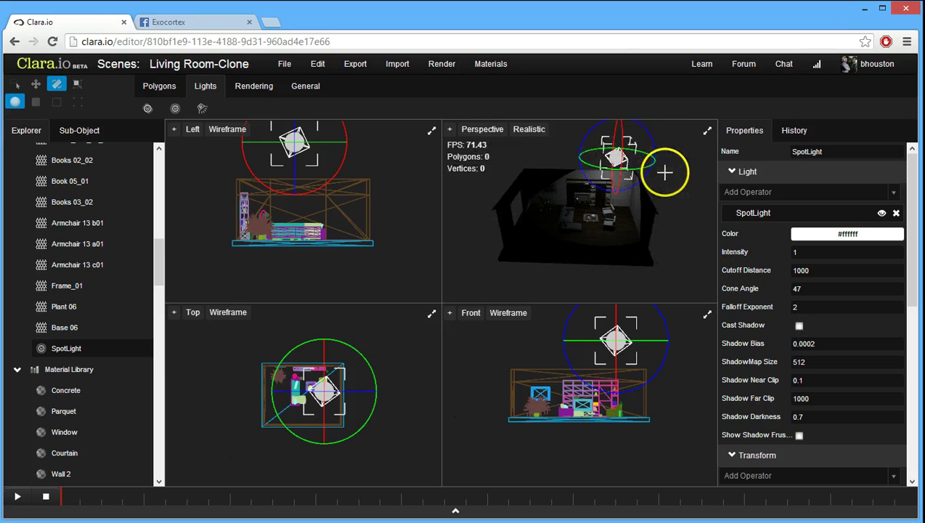
pyautogui.press('w')
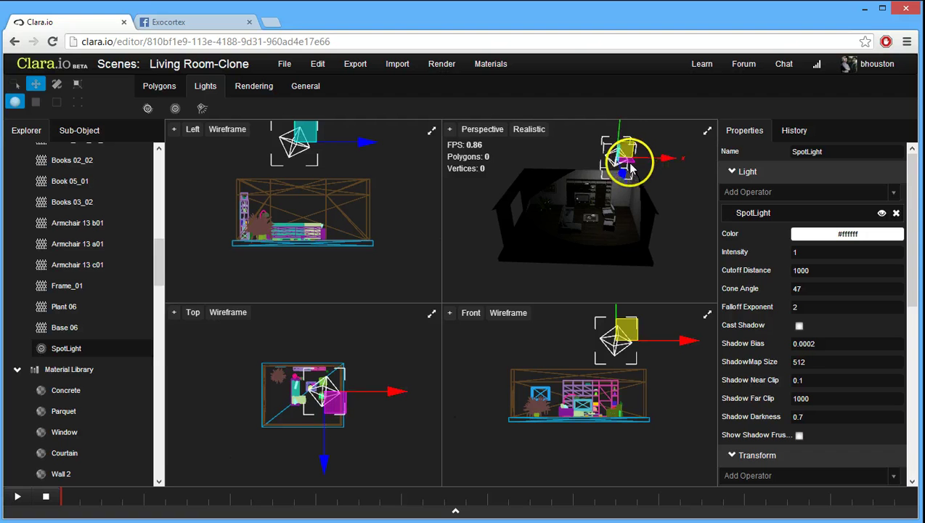
pyautogui.moveTo(630, 167); pyautogui.dragTo(597, 168)
# Step: Change the spotlight's colour to the pale green #ddffe9
pyautogui.click(846, 239)
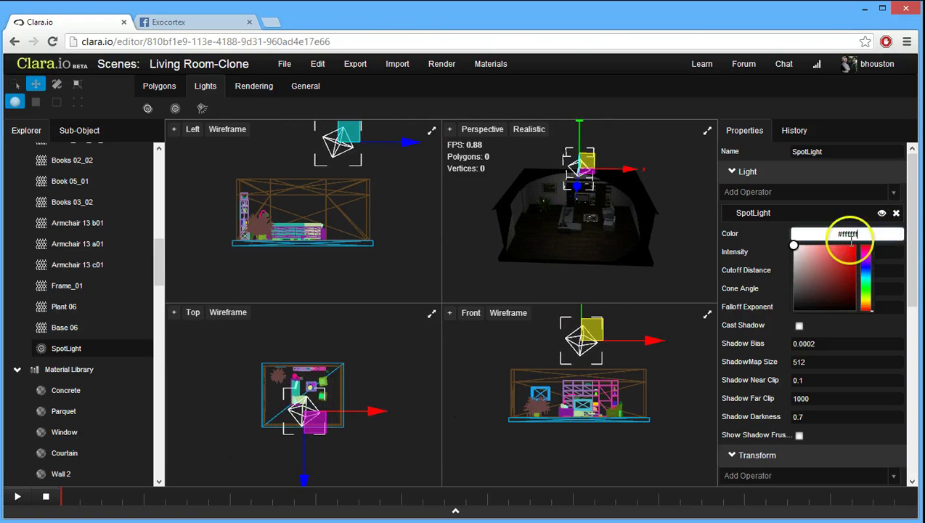
pyautogui.moveTo(847, 247)
pyautogui.mouseDown()
pyautogui.moveTo(871, 271)
pyautogui.moveTo(871, 287)
pyautogui.mouseUp()
pyautogui.click(803, 249)
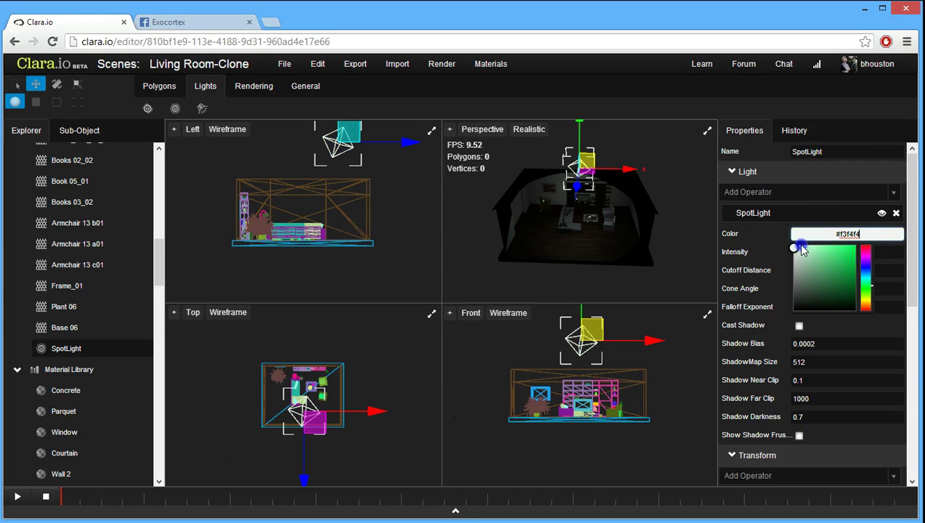
pyautogui.click(754, 256)
# Step: Set the spotlight's intensity to 3.7
pyautogui.doubleClick(804, 252)
pyautogui.write('3')
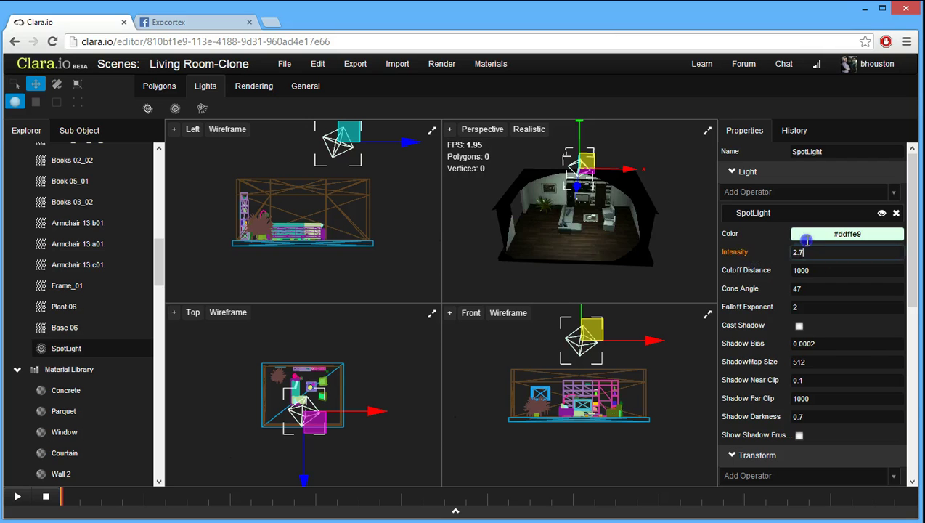
pyautogui.write('.7')
pyautogui.rightClick(735, 253)
pyautogui.click(735, 276)
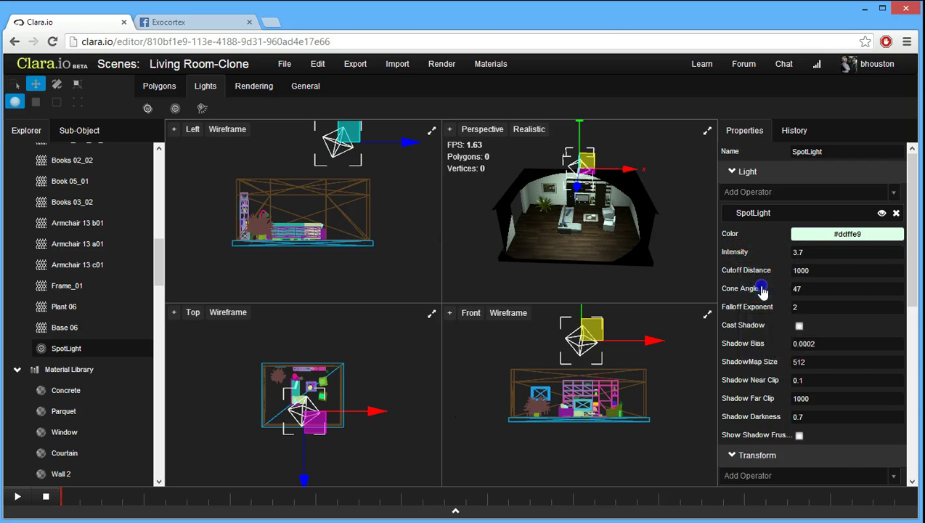
# Step: Try a cutoff distance of 1 on the spotlight and restore it to 1000
pyautogui.click(806, 250)
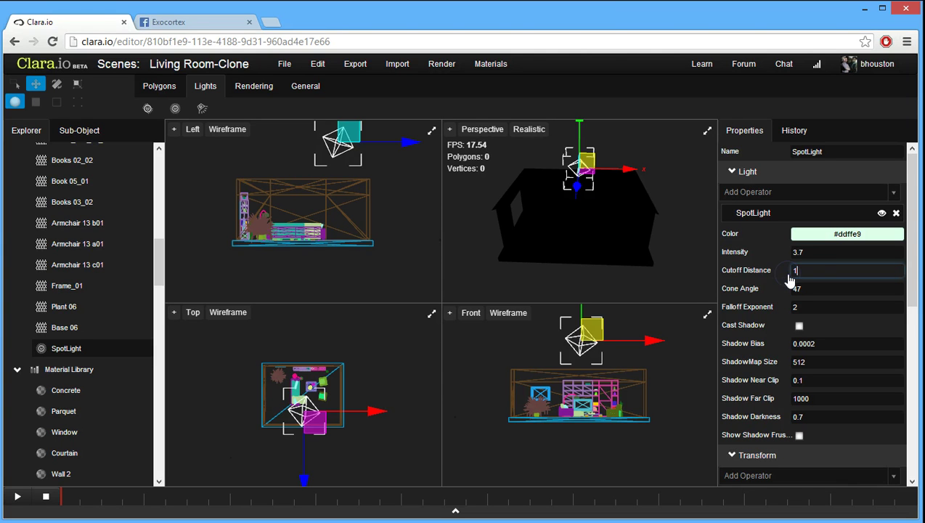
pyautogui.click(814, 283)
# Step: Try different falloff exponents for the spotlight, such as 0 and 27, and settle on 8
pyautogui.click(815, 305)
pyautogui.write('3')
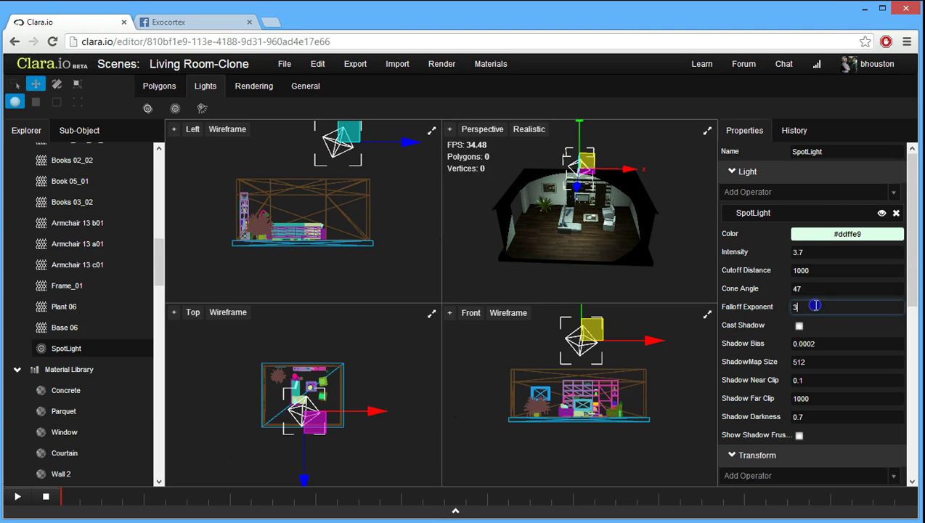
pyautogui.moveTo(815, 305); pyautogui.dragTo(817, 302)
pyautogui.scroll(-7, 817, 305)
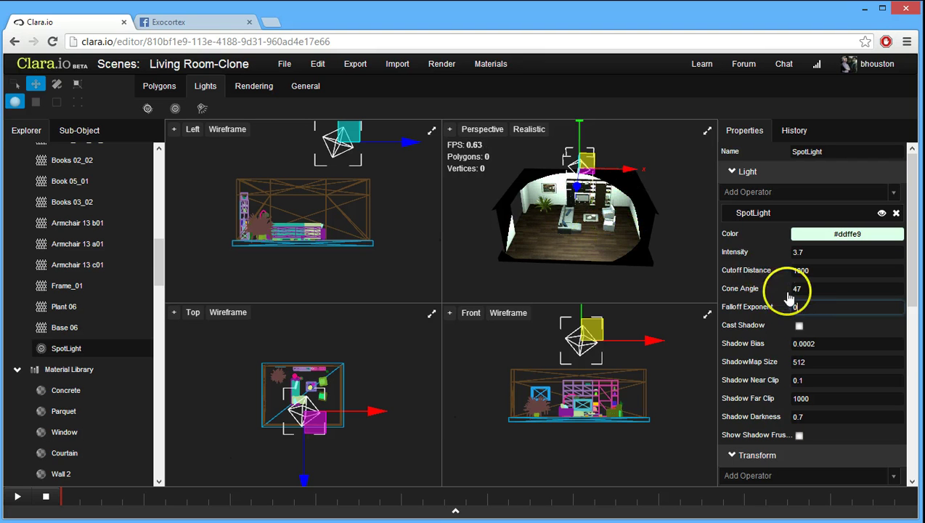
pyautogui.click(617, 195)
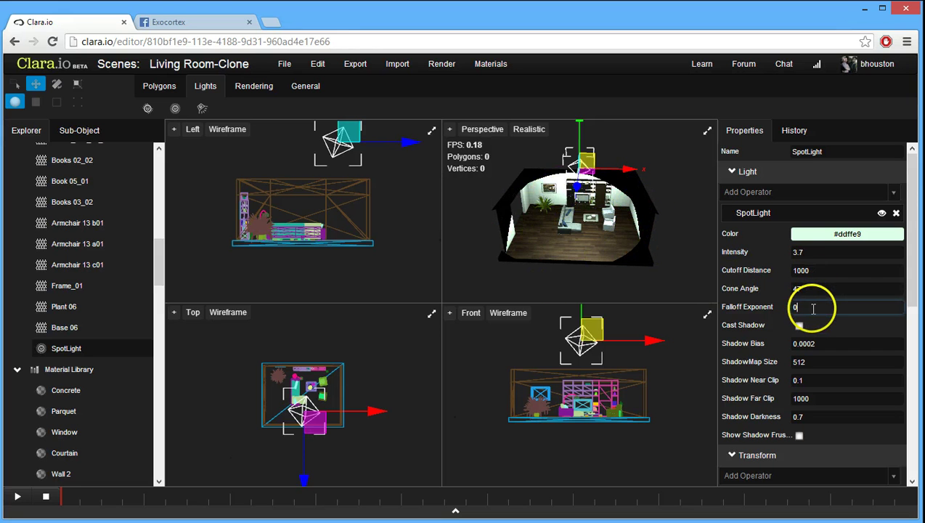
pyautogui.scroll(9, 812, 305)
pyautogui.scroll(10, 812, 305)
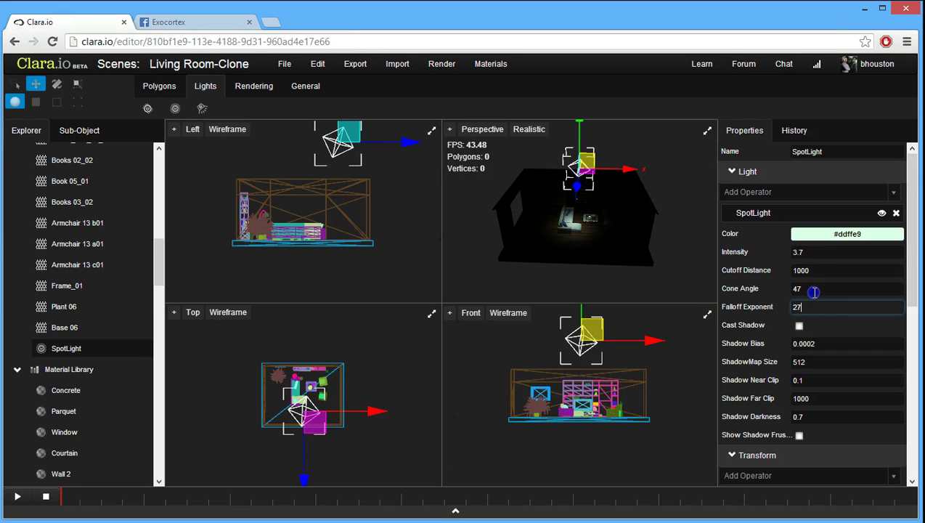
pyautogui.moveTo(814, 294); pyautogui.dragTo(818, 304)
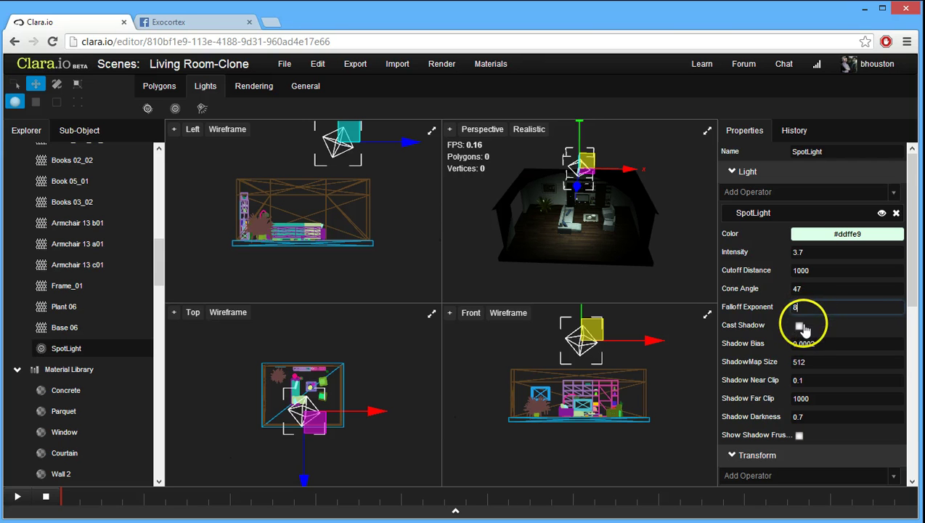
# Step: Turn on the spotlight's shadow casting and shadow frustum display, and set the shadow near clip to 10
pyautogui.click(800, 325)
pyautogui.click(800, 435)
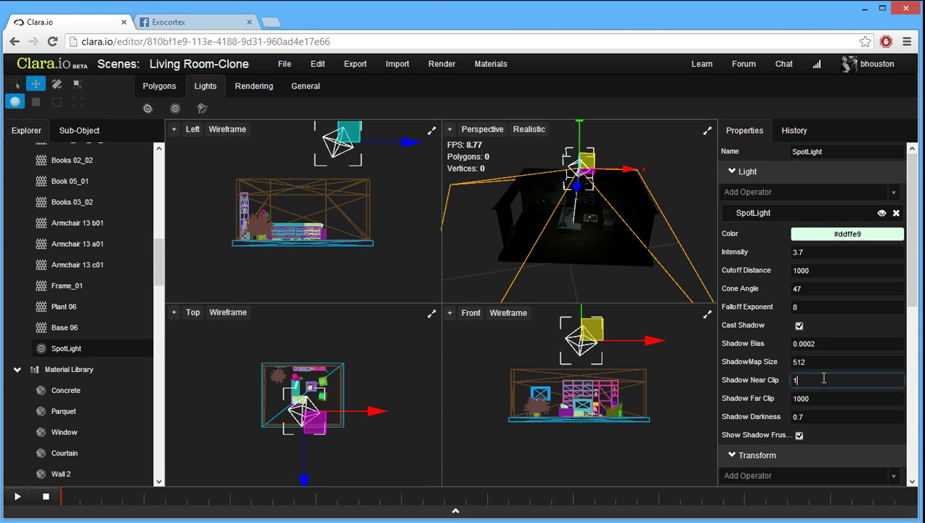
pyautogui.click(799, 325)
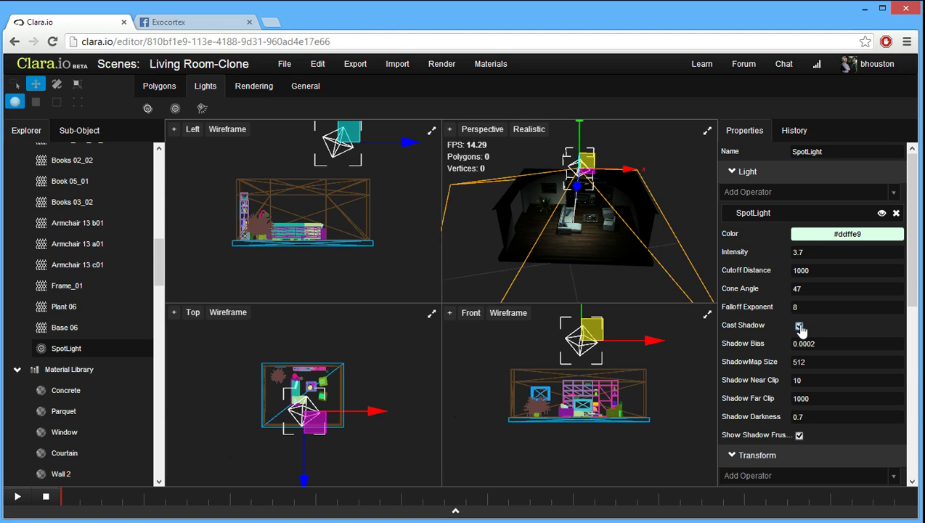
pyautogui.click(799, 326)
pyautogui.click(799, 326)
# Step: Maximize the perspective viewport and move the spotlight sideways until it lights the armchairs
pyautogui.scroll(6, 591, 276)
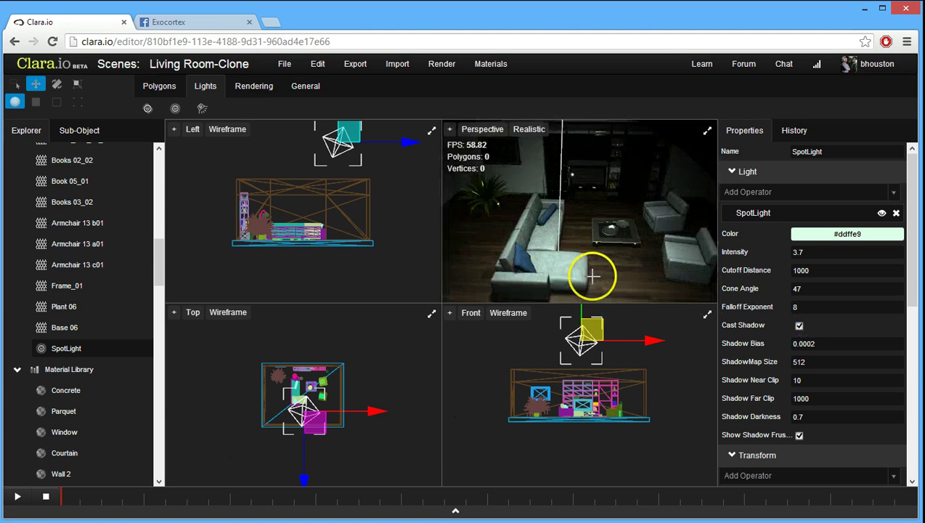
pyautogui.moveTo(593, 276); pyautogui.dragTo(599, 254)
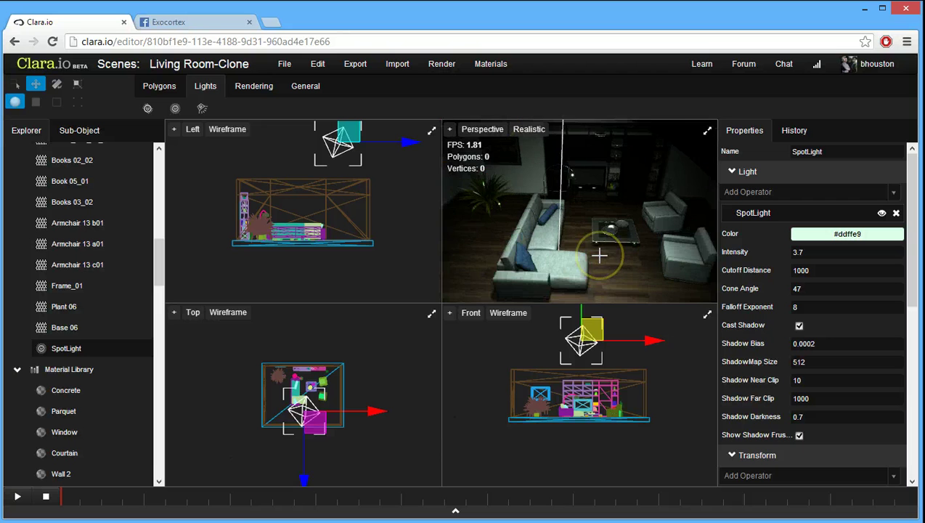
pyautogui.click(706, 132)
pyautogui.scroll(-3, 596, 239)
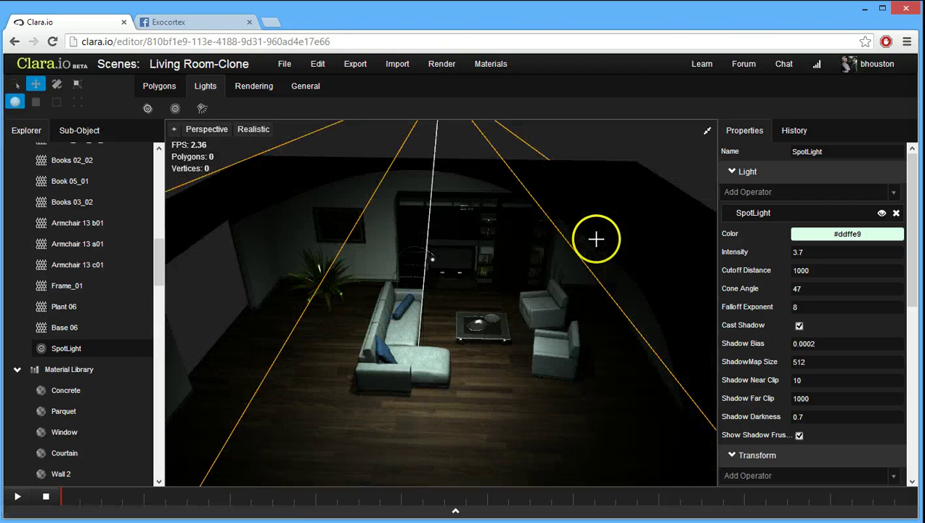
pyautogui.scroll(-3, 480, 251)
pyautogui.moveTo(456, 131); pyautogui.dragTo(607, 131)
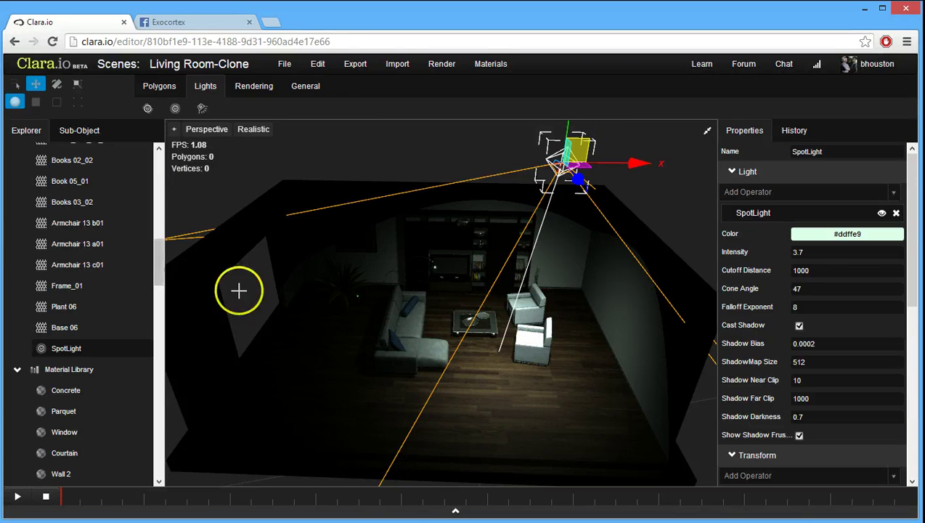
# Step: Clone the spotlight, and move the original above the sofa side of the room and rotate it to aim at the sofa
pyautogui.click(314, 69)
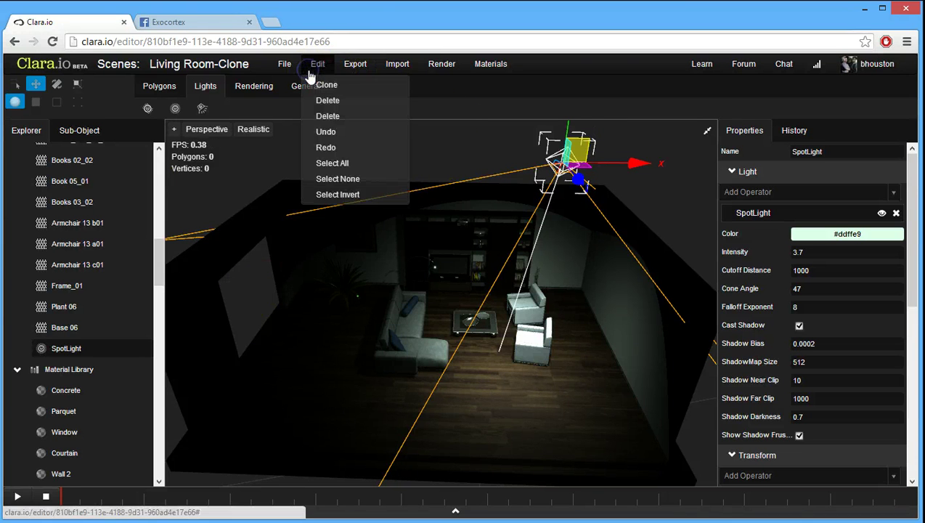
pyautogui.click(324, 85)
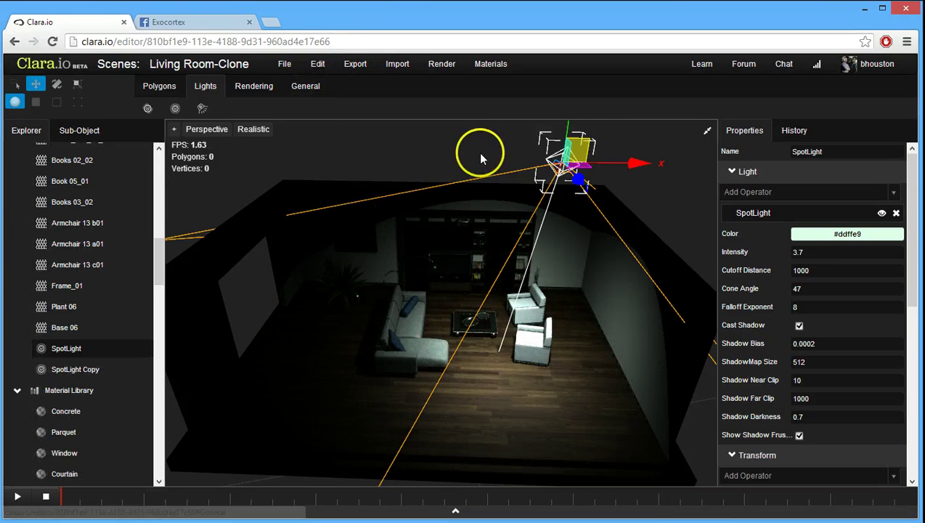
pyautogui.moveTo(564, 152)
pyautogui.mouseDown()
pyautogui.moveTo(367, 135)
pyautogui.moveTo(399, 134)
pyautogui.moveTo(377, 122)
pyautogui.moveTo(412, 144)
pyautogui.mouseUp()
pyautogui.press('e')
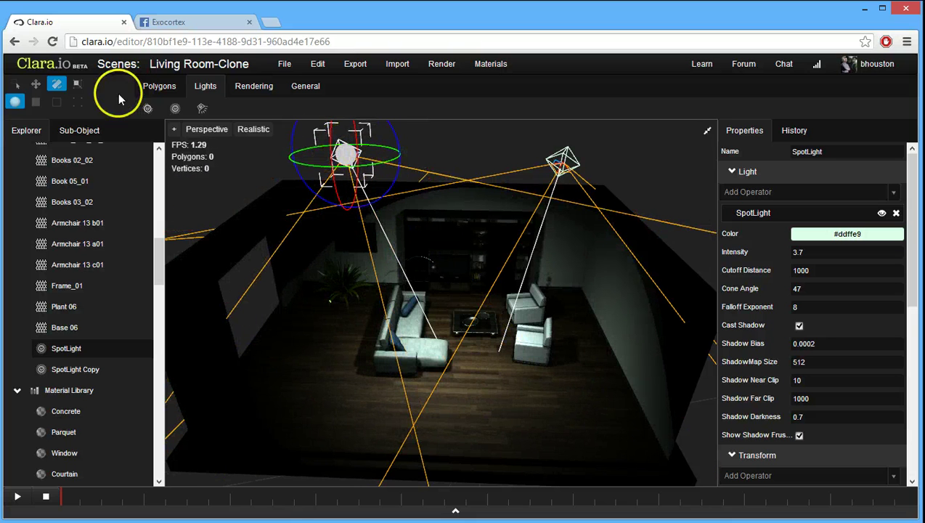
pyautogui.click(39, 90)
pyautogui.moveTo(355, 154); pyautogui.dragTo(302, 156)
# Step: Move the cloned spotlight farther outward on the armchair side of the room
pyautogui.click(561, 161)
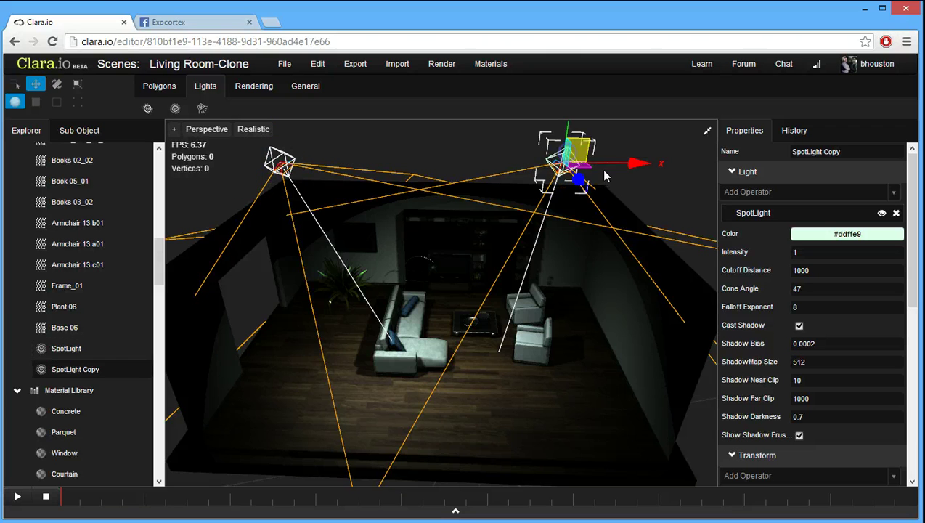
pyautogui.moveTo(584, 164); pyautogui.dragTo(622, 163)
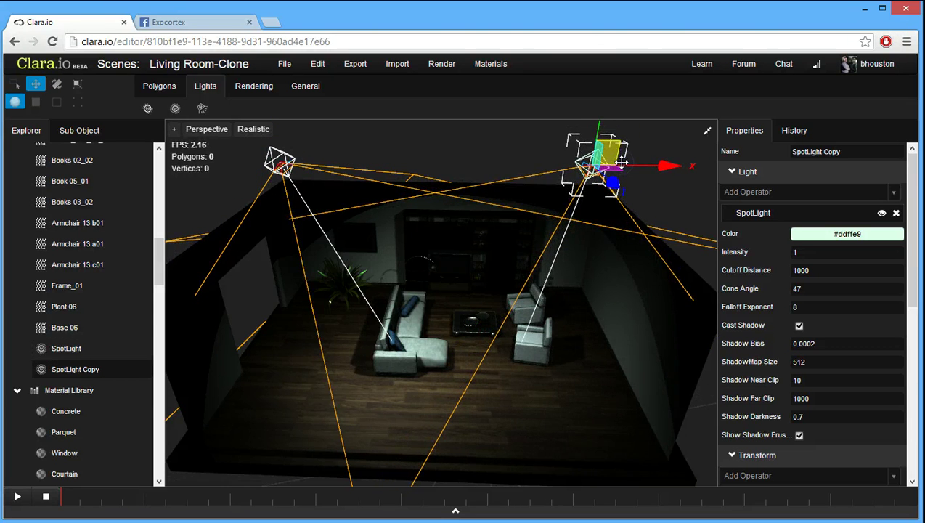